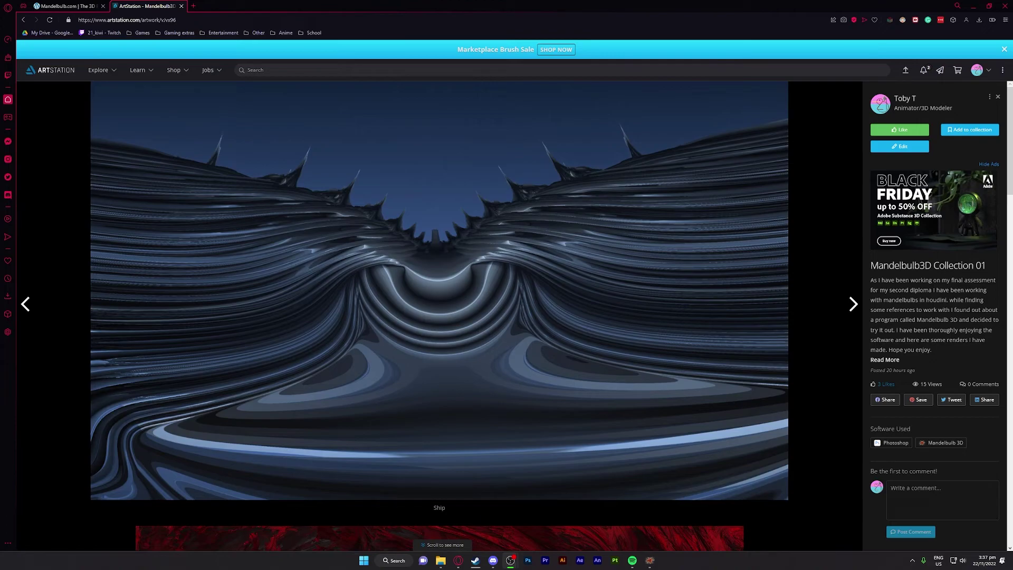
scroll(472, 315, down, 5)
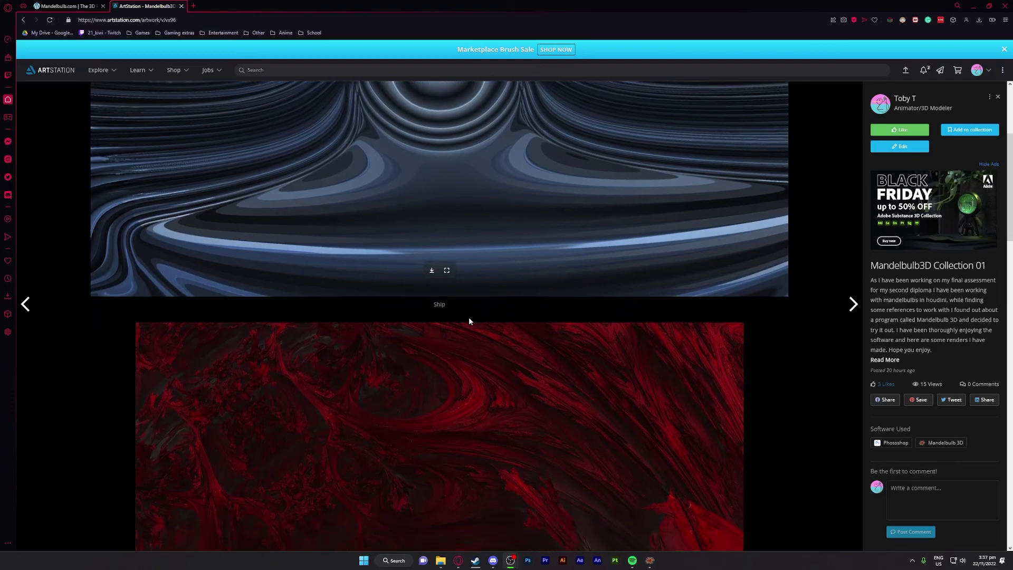
scroll(468, 318, down, 4)
scroll(391, 290, down, 4)
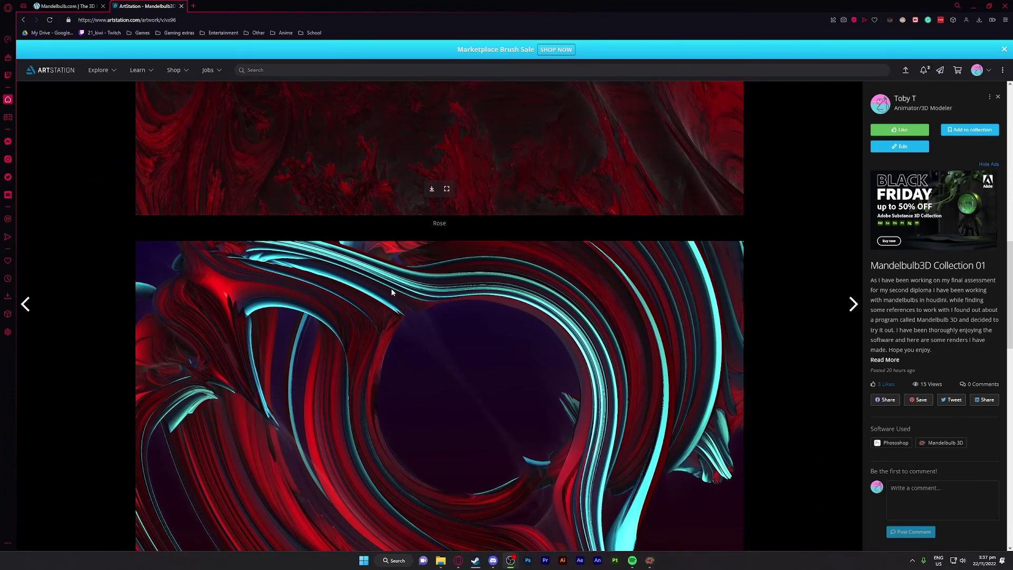
scroll(614, 331, down, 7)
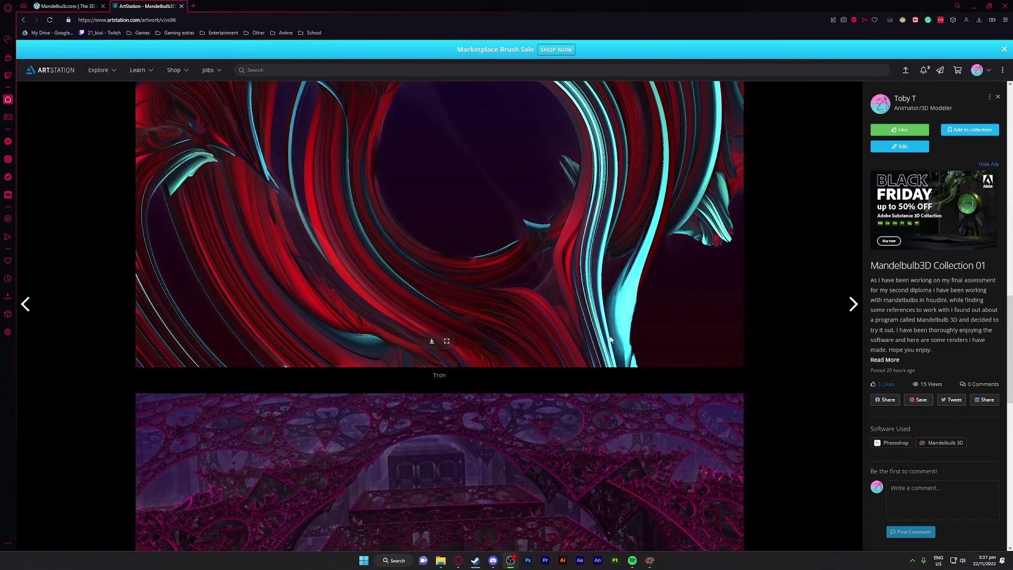
scroll(602, 340, down, 7)
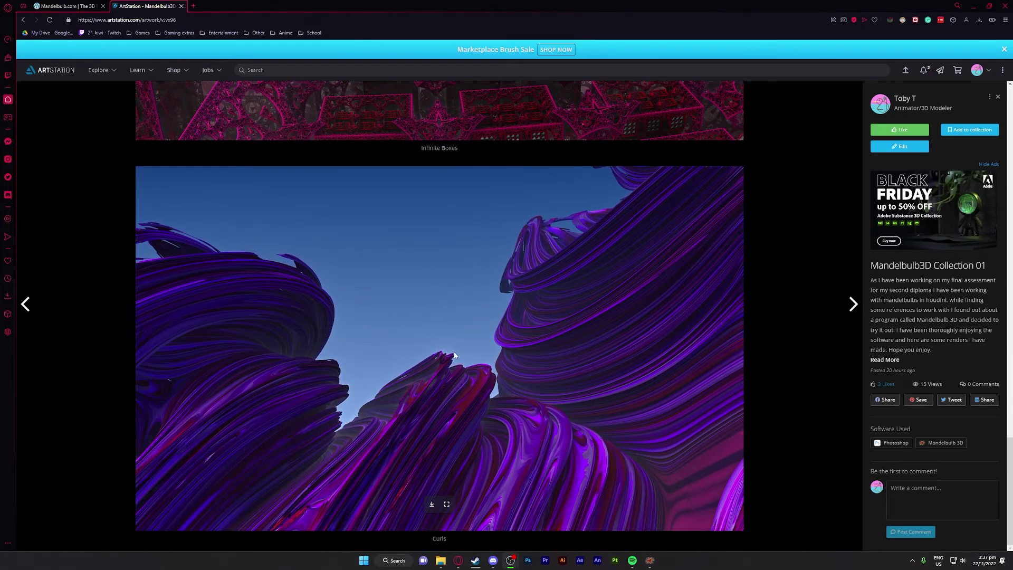
scroll(454, 355, up, 10)
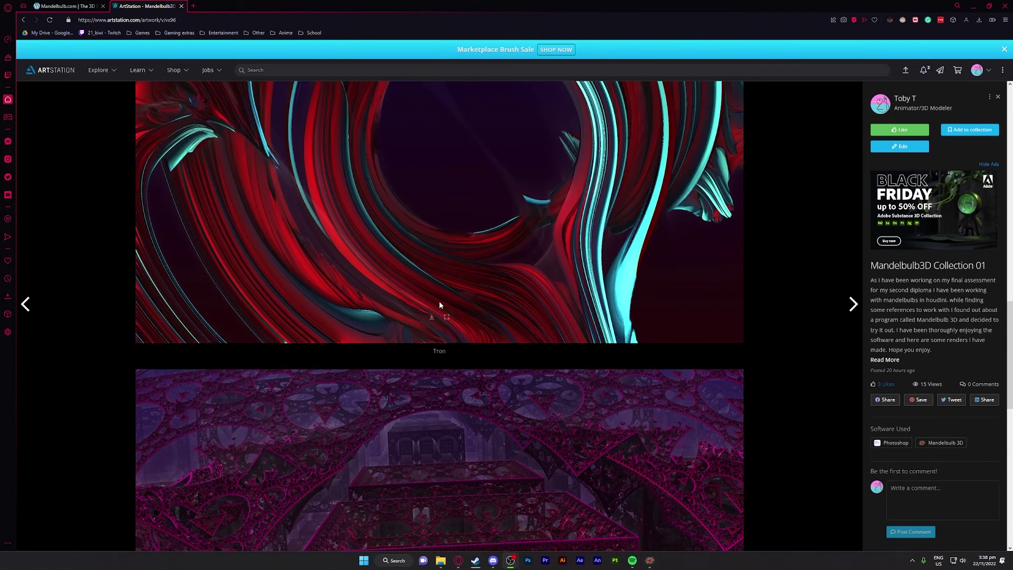
scroll(440, 305, up, 10)
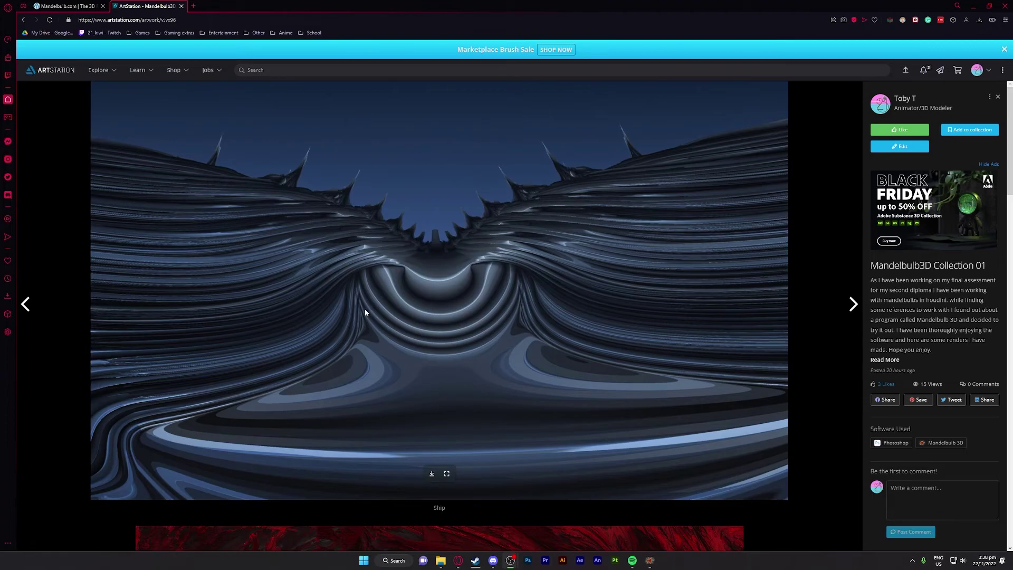
scroll(438, 348, down, 15)
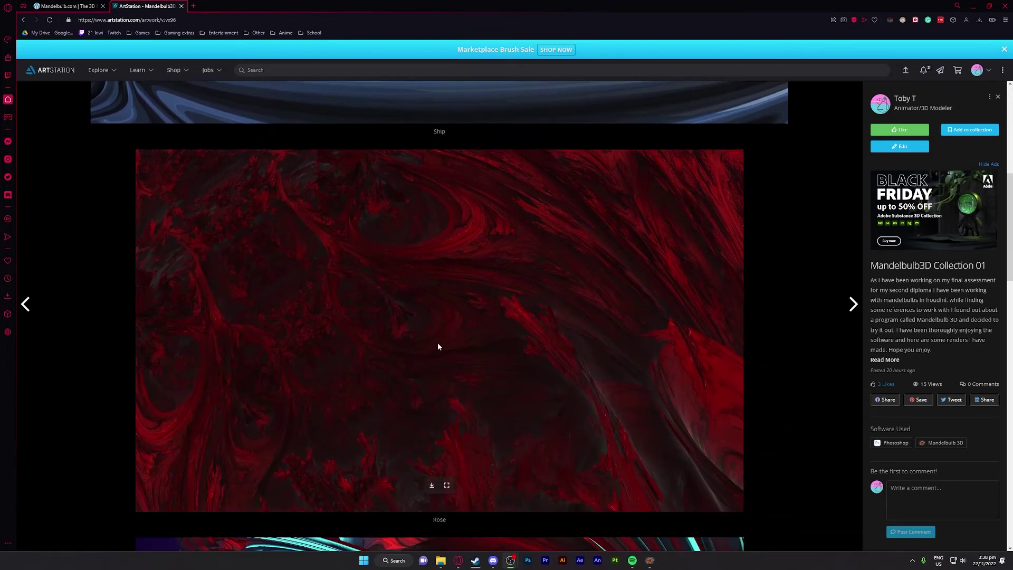
scroll(535, 333, down, 5)
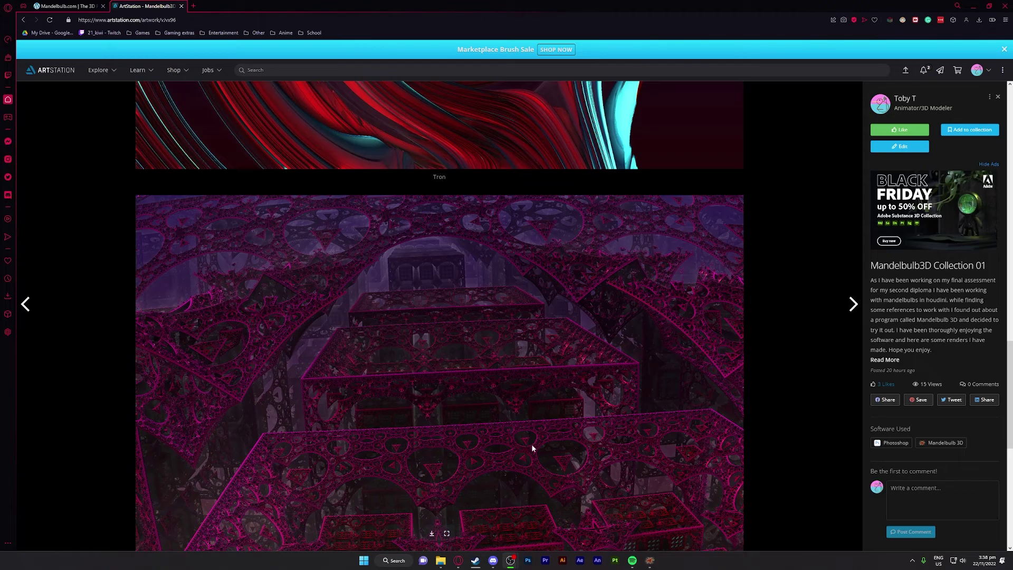
scroll(532, 448, down, 3)
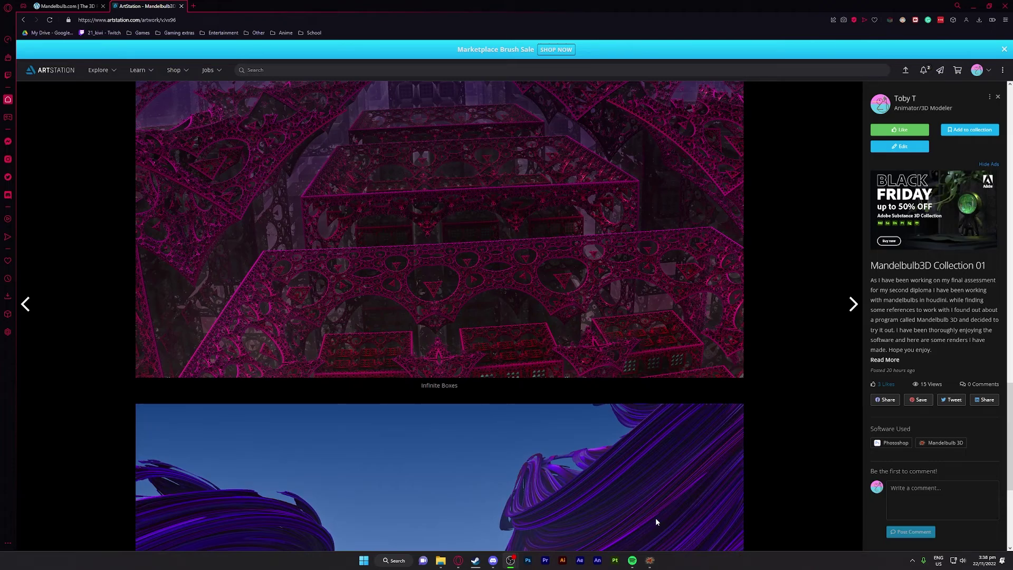
scroll(655, 518, down, 20)
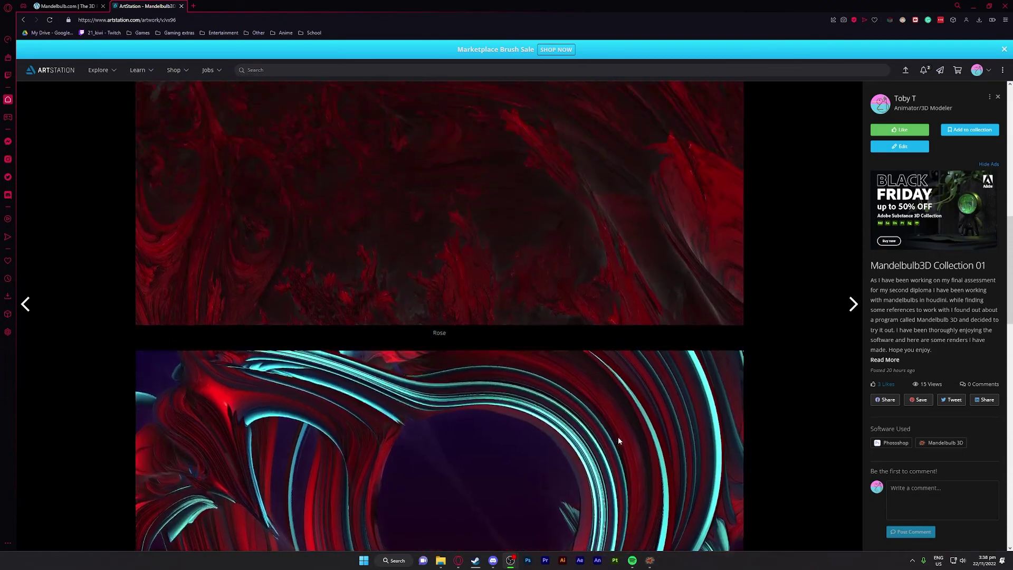
scroll(618, 436, up, 10)
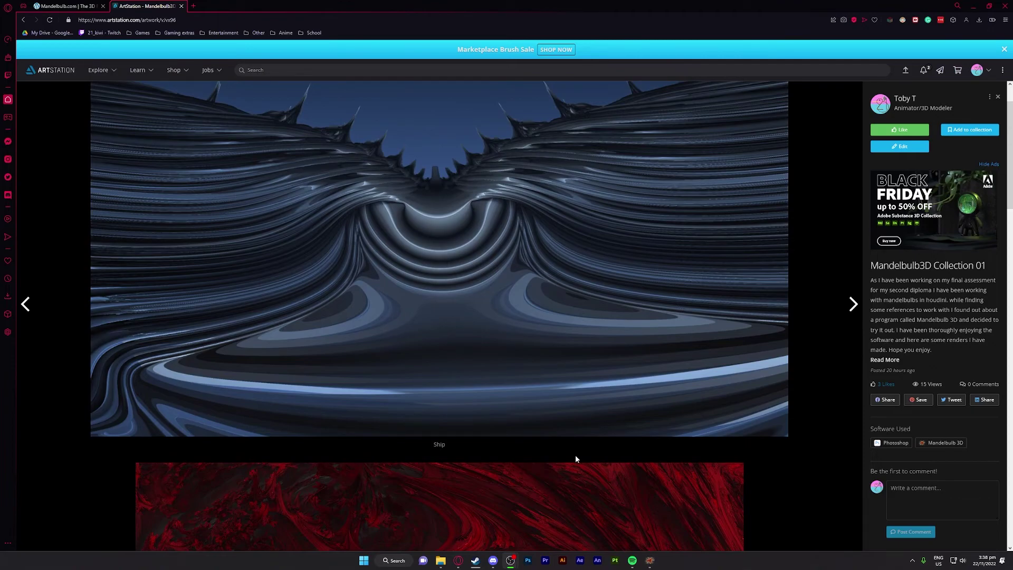
scroll(574, 457, up, 1)
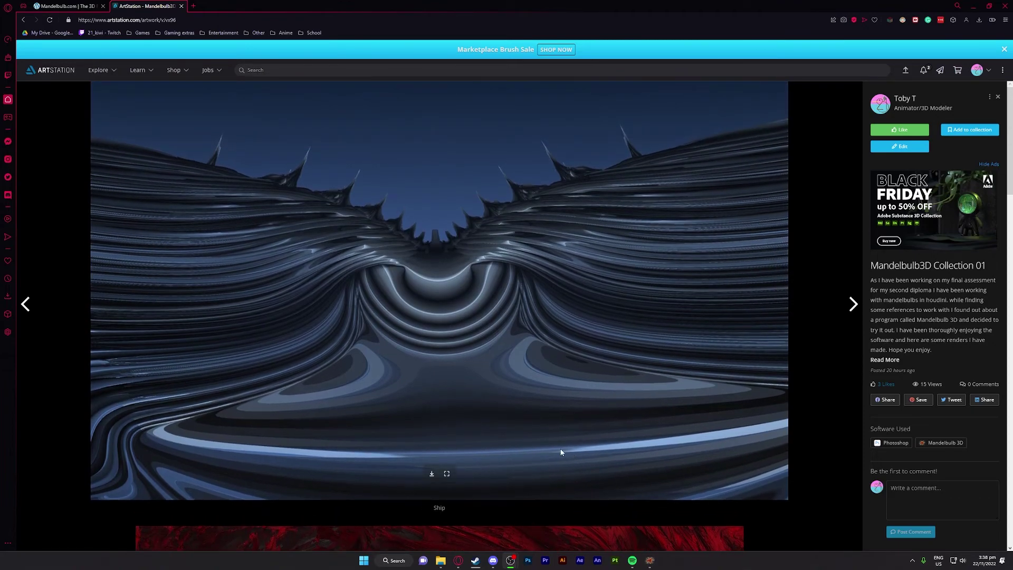
scroll(532, 468, down, 5)
scroll(532, 468, down, 3)
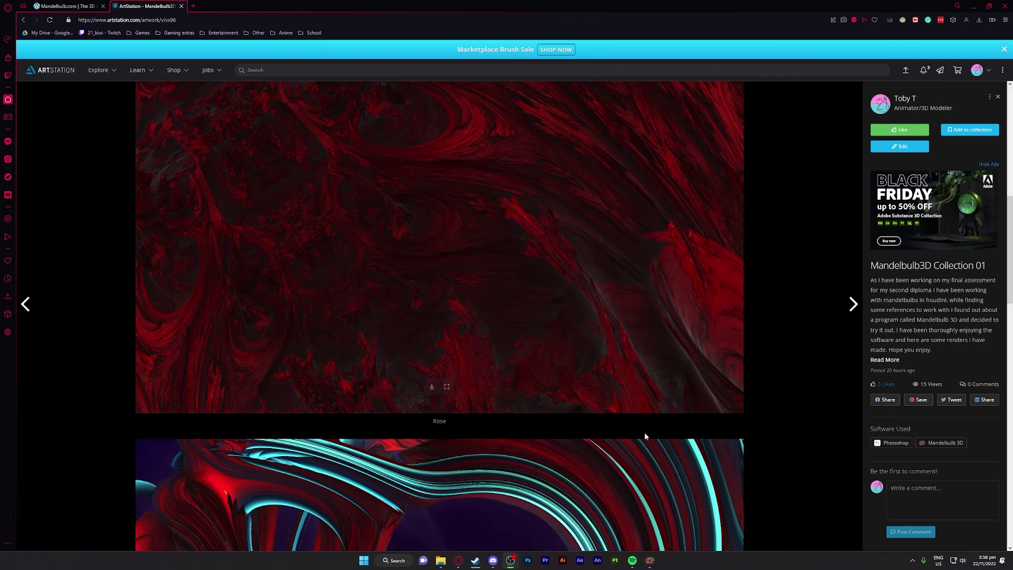
key(ctrl+Tab)
Open the Mandelbulb 3D (MB3D) Fractal Rendering Software page and scroll through it
mouse_move(864, 70)
click(836, 81)
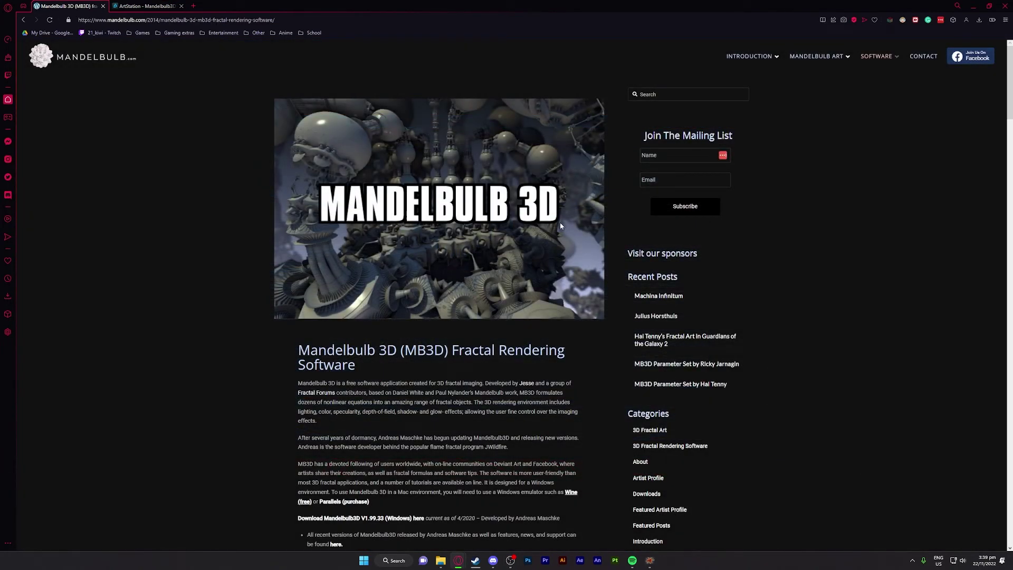
scroll(442, 229, down, 4)
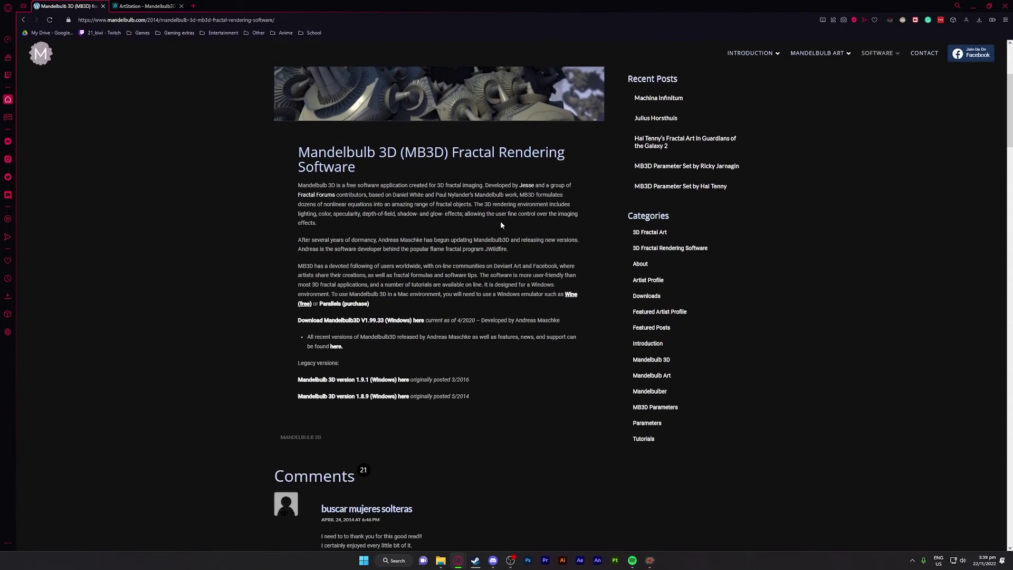
scroll(500, 221, up, 4)
scroll(555, 331, down, 2)
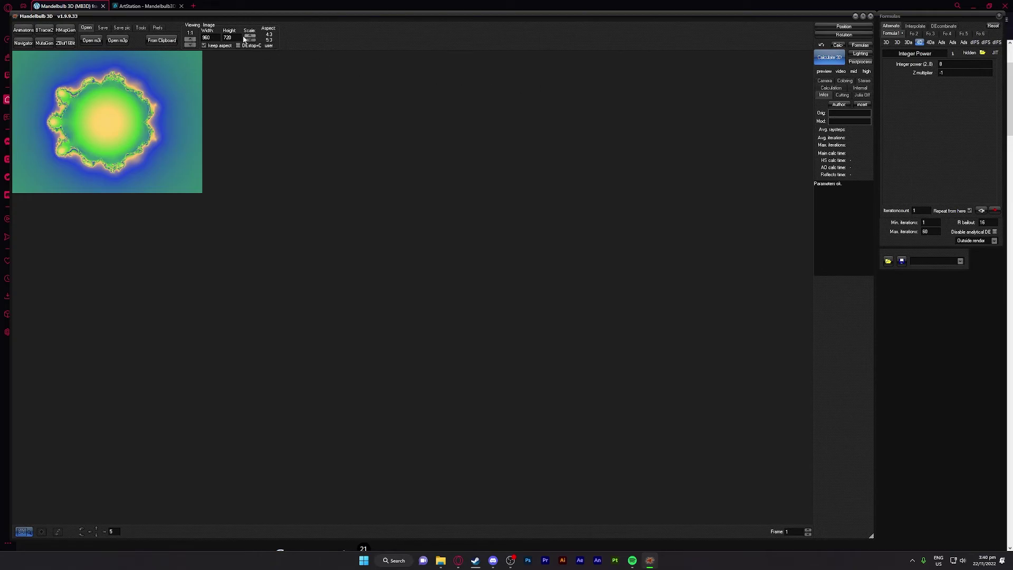
Render the default green mandelbulb at doubled scale and 5:3 aspect, 1920 x 1152
click(832, 61)
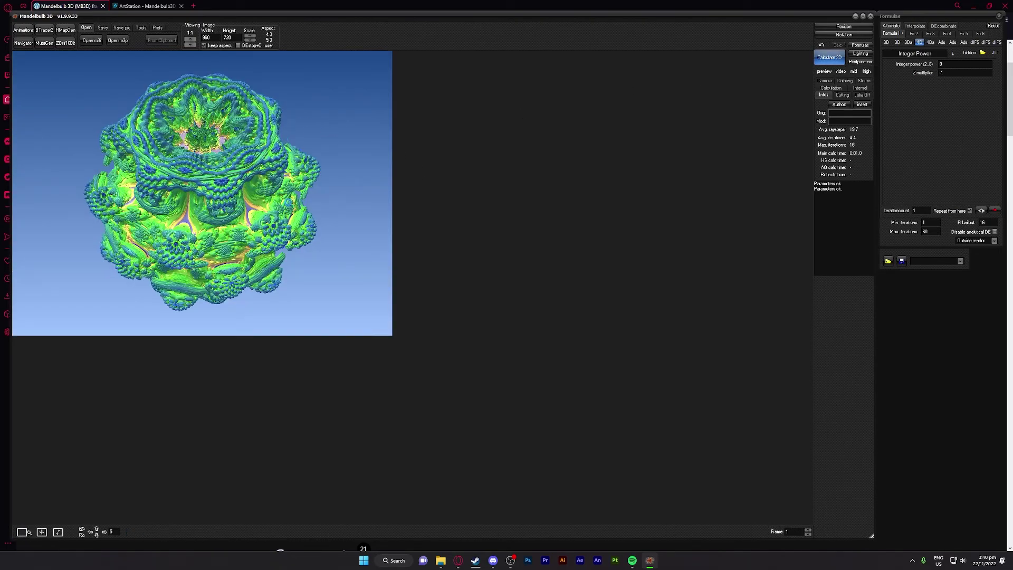
click(250, 35)
click(826, 57)
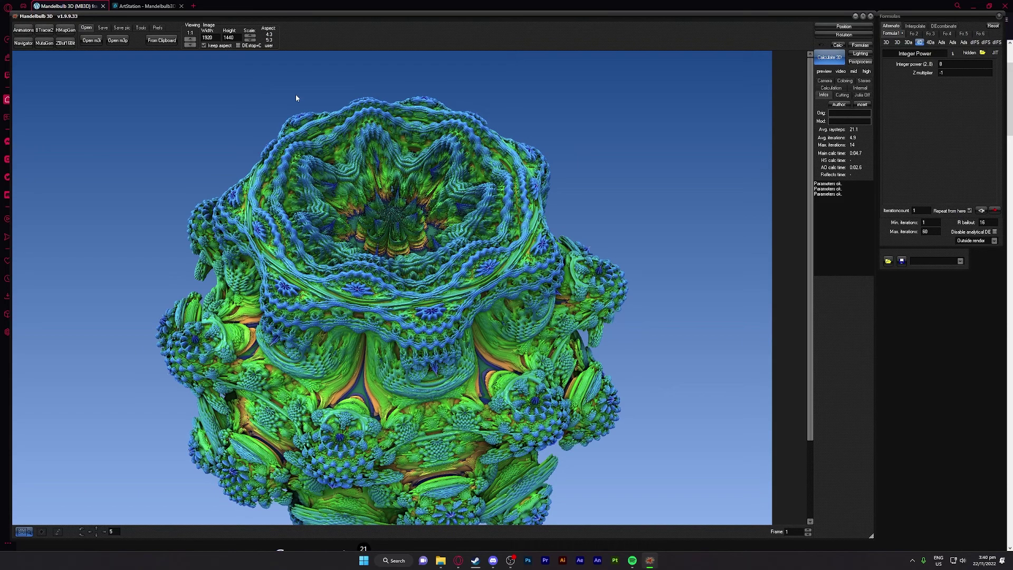
click(269, 40)
click(829, 57)
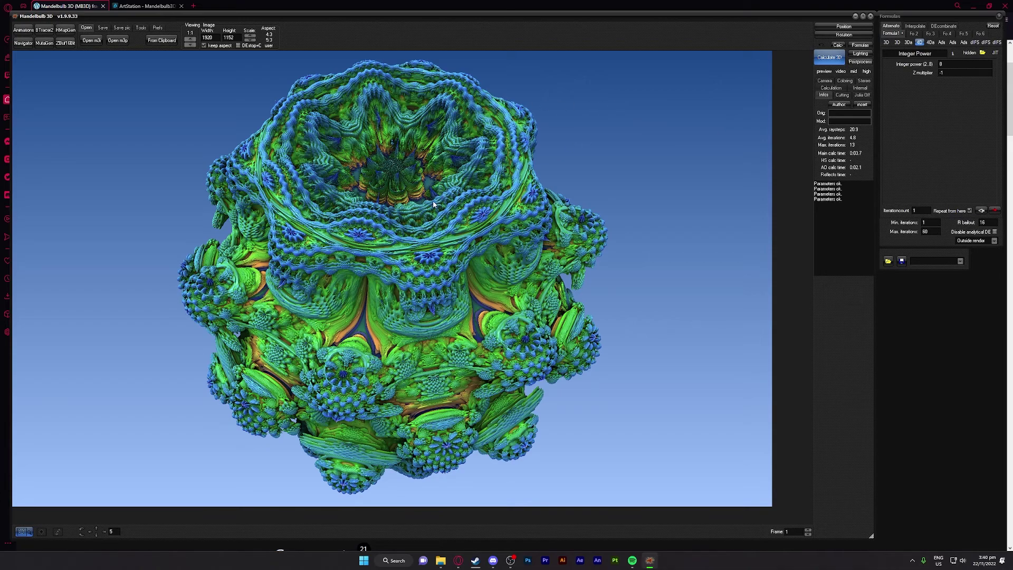
click(923, 8)
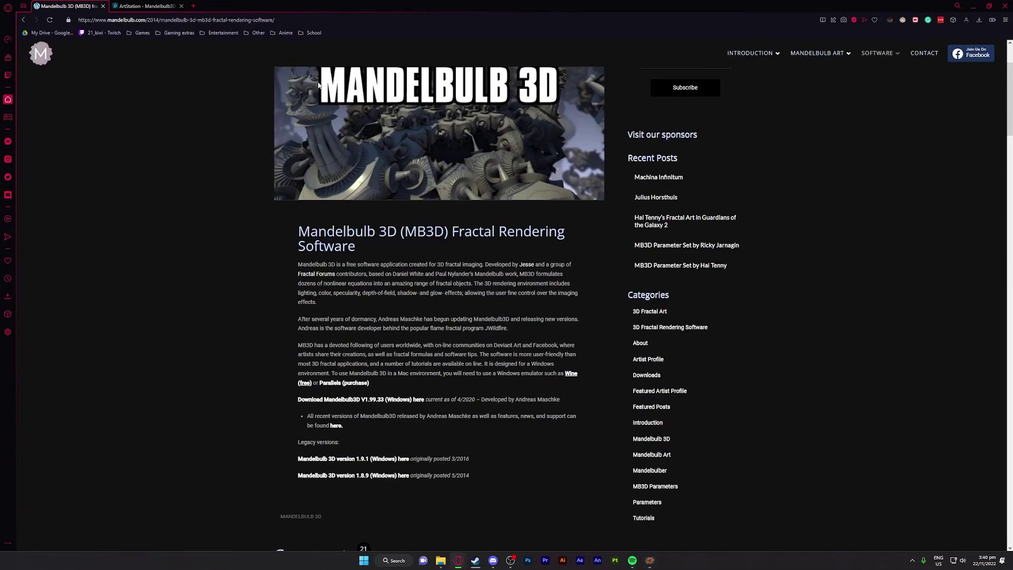
Scroll down the ArtStation artwork page, then return briefly to Mandelbulb 3D
click(145, 6)
scroll(310, 223, down, 6)
scroll(310, 226, down, 12)
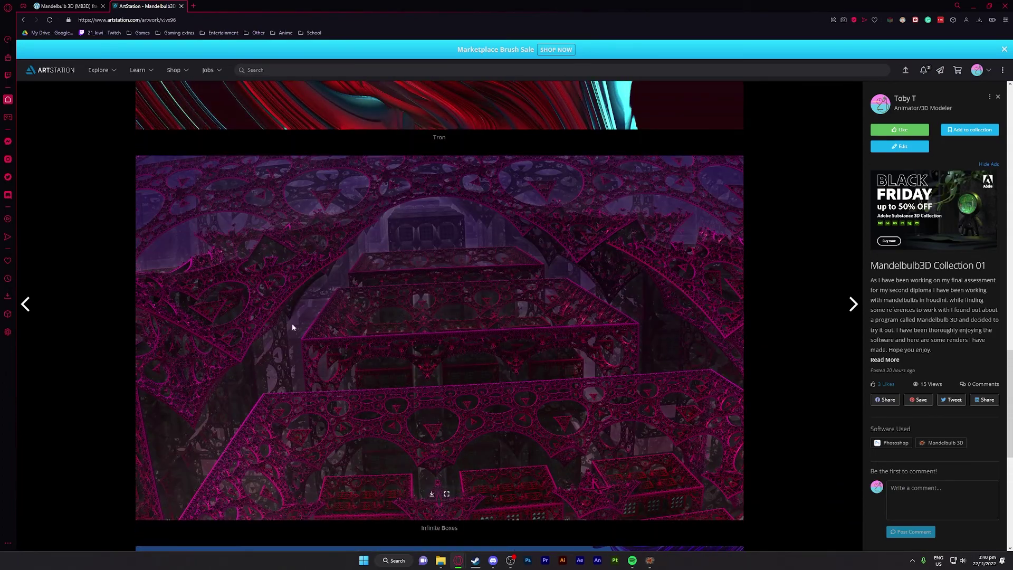
click(649, 564)
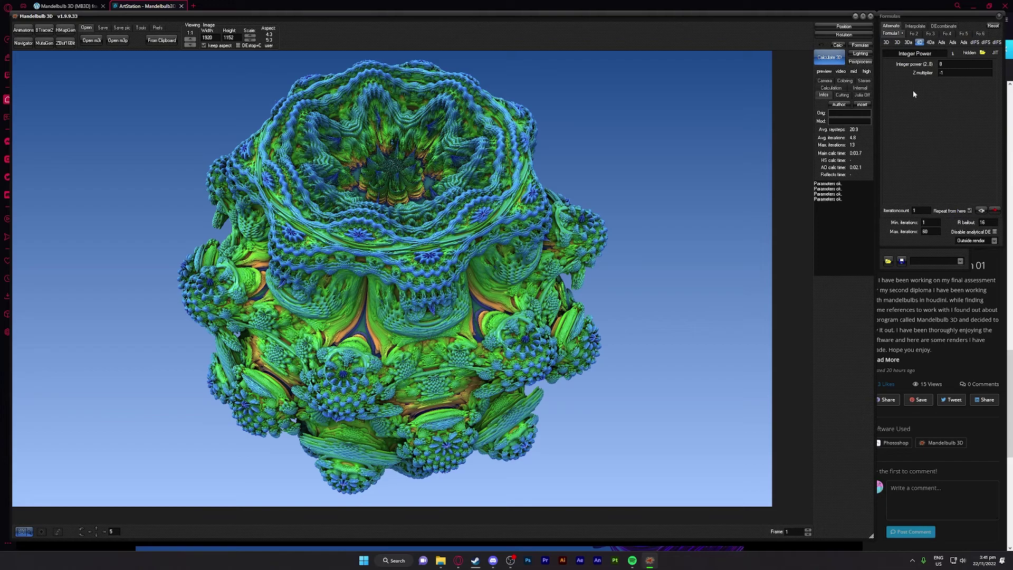
Go back to the Mandelbulb3D Collection 01 page and scroll to the blue Ship render
click(911, 6)
scroll(461, 222, up, 15)
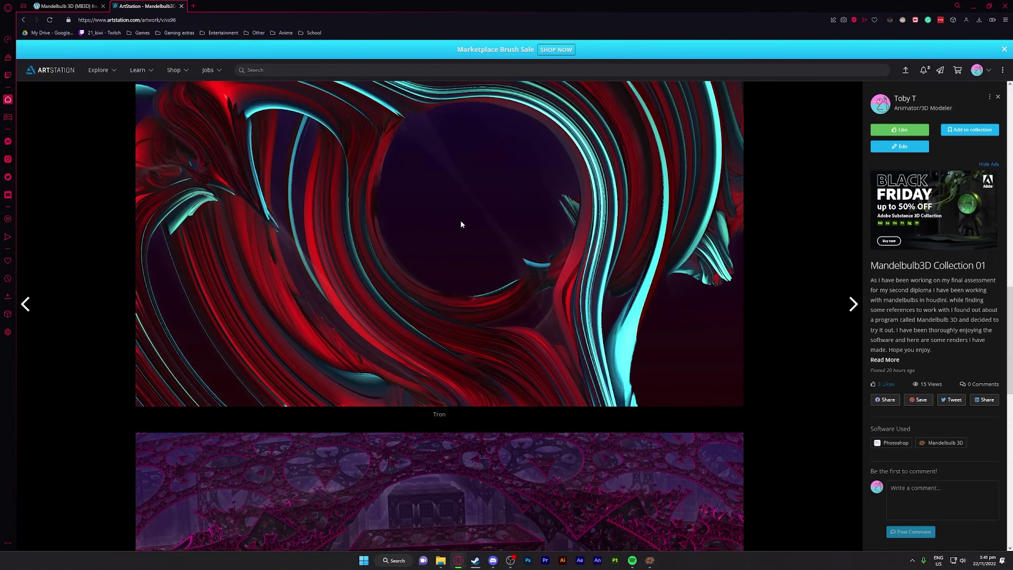
scroll(462, 224, down, 5)
scroll(461, 225, up, 8)
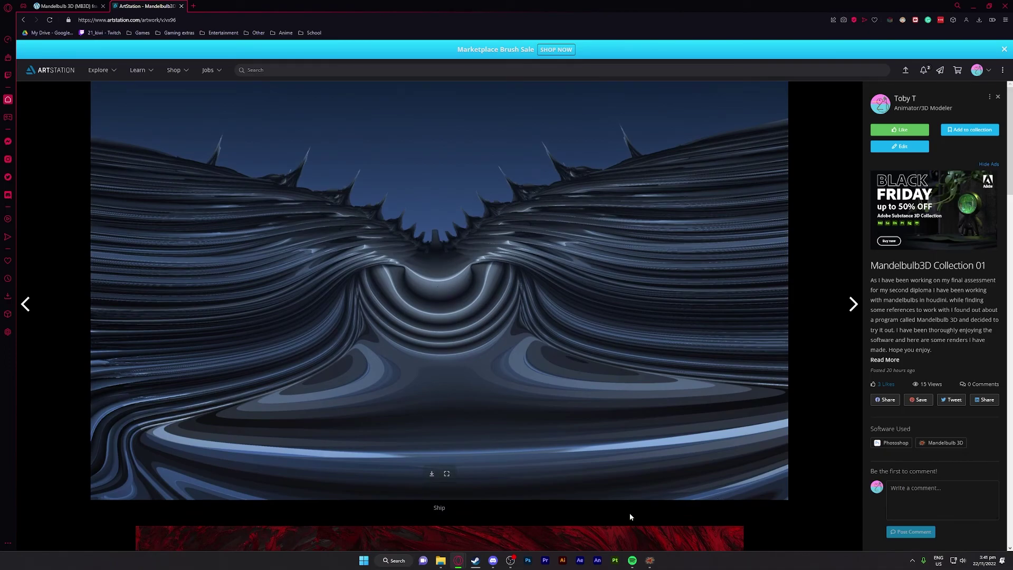
Browse the formula categories in the Formulas window, including the AmazingBox family
click(651, 561)
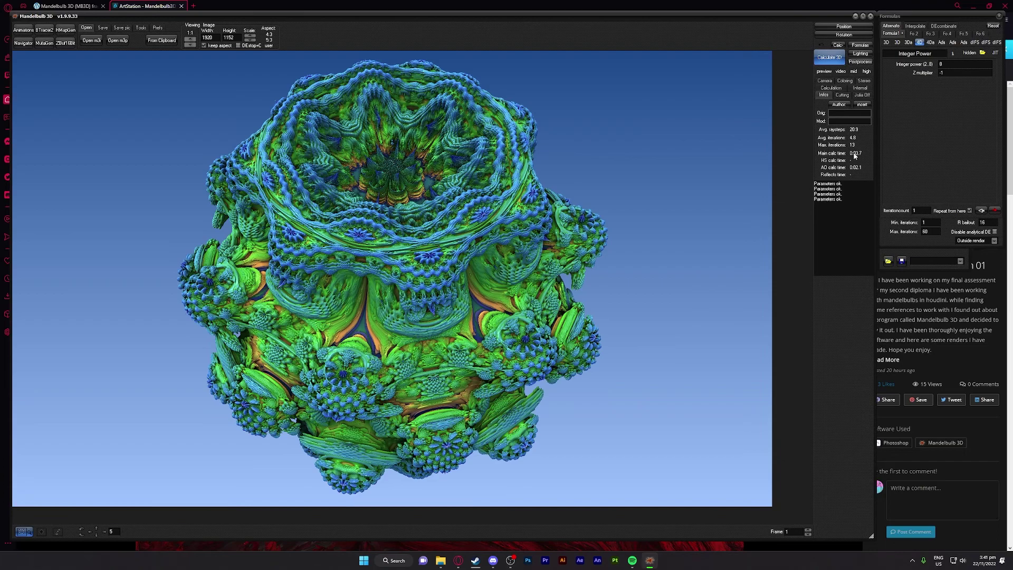
click(915, 128)
click(908, 53)
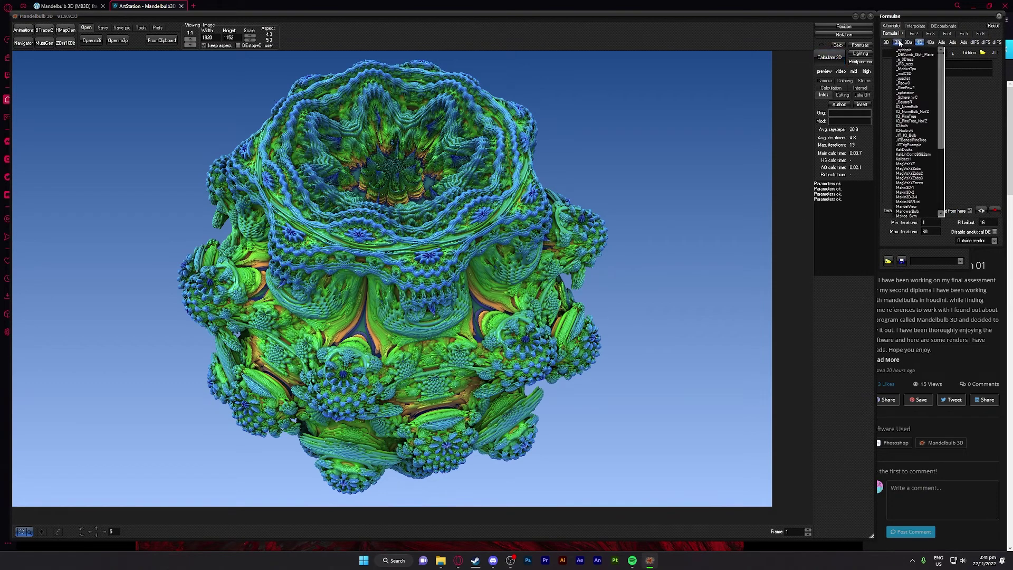
click(908, 42)
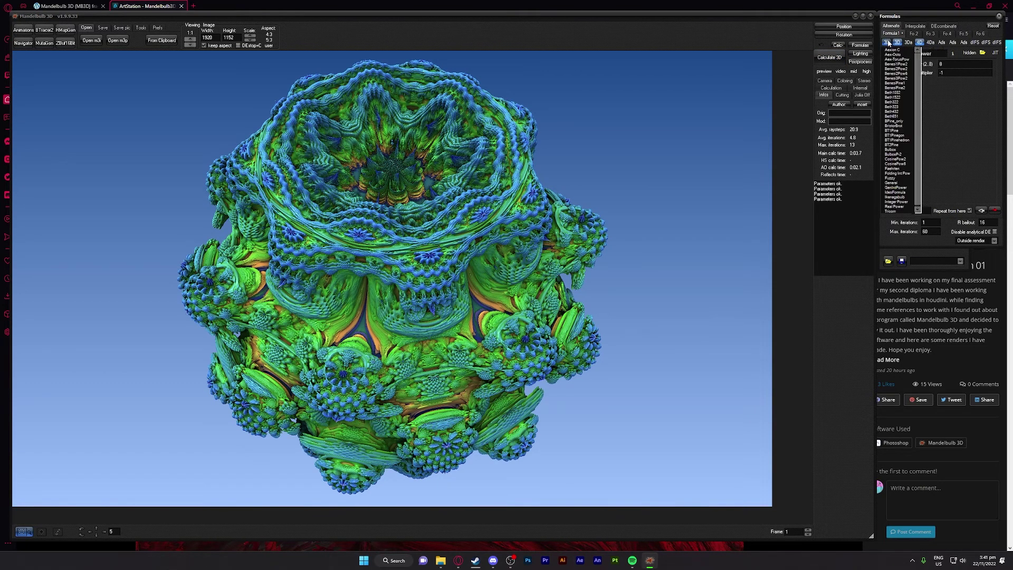
click(908, 43)
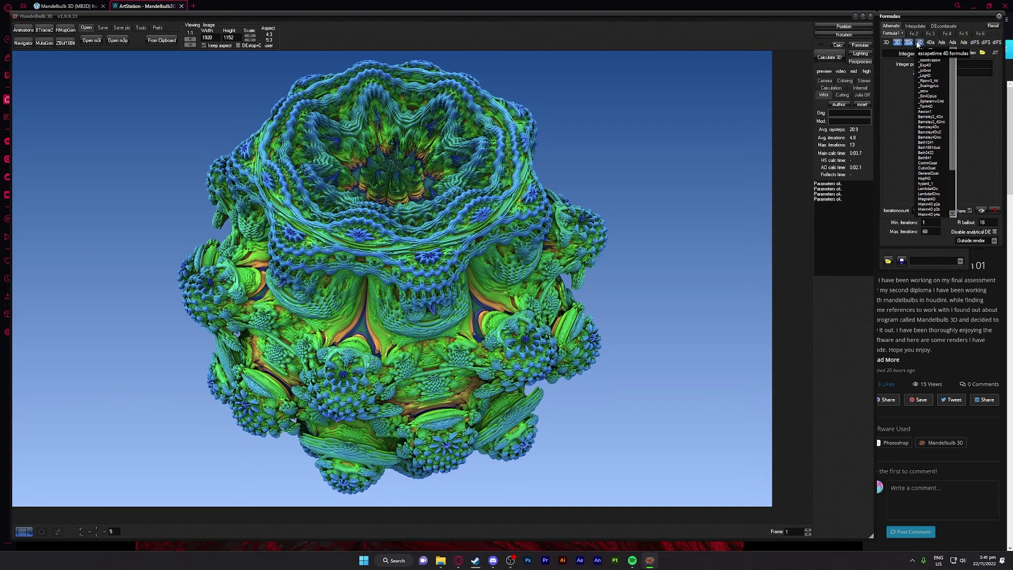
click(918, 46)
click(915, 53)
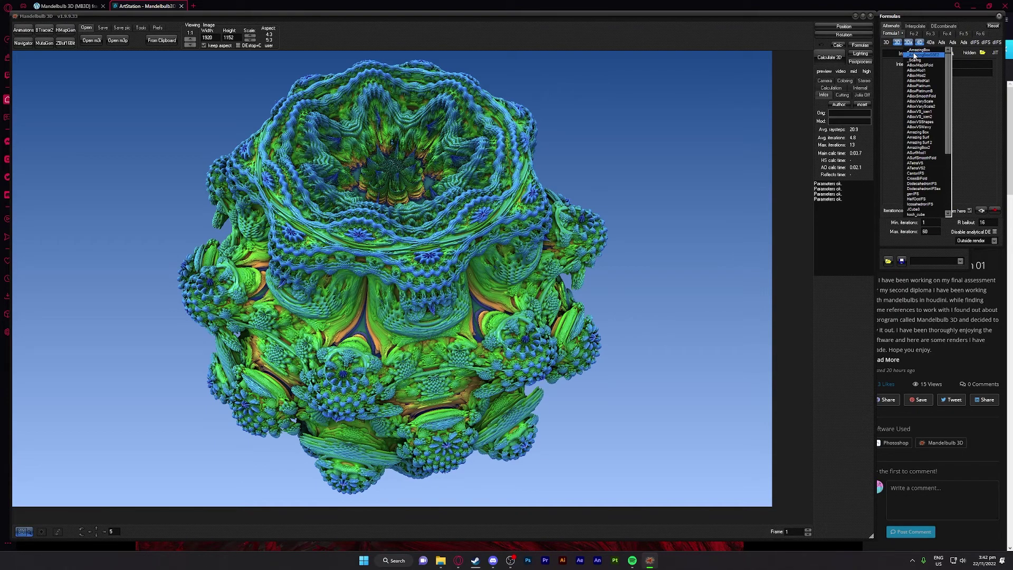
key(Escape)
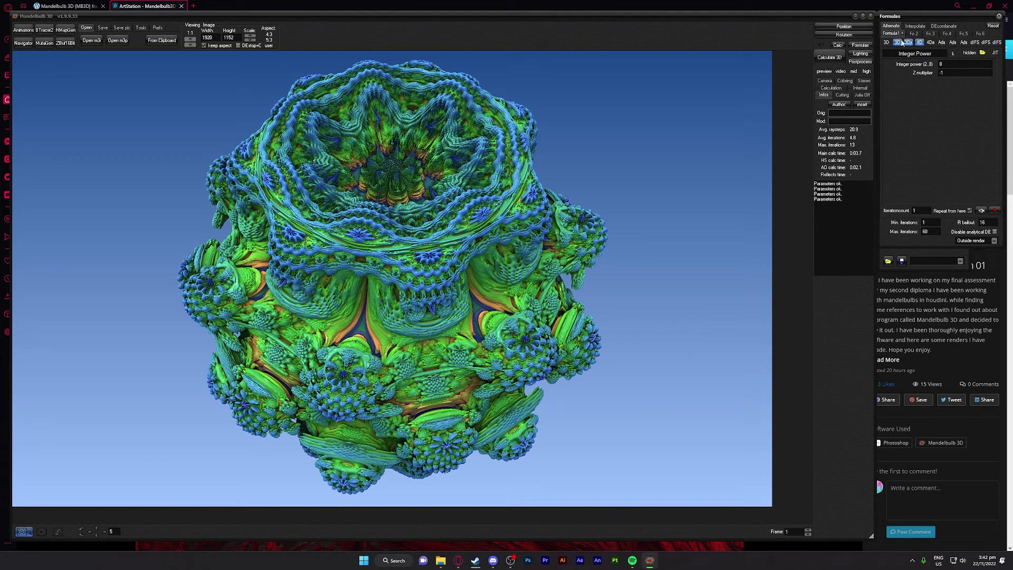
Load _AmazingBoxSSE2 as Formula1 and render the new fractal
mouse_move(904, 46)
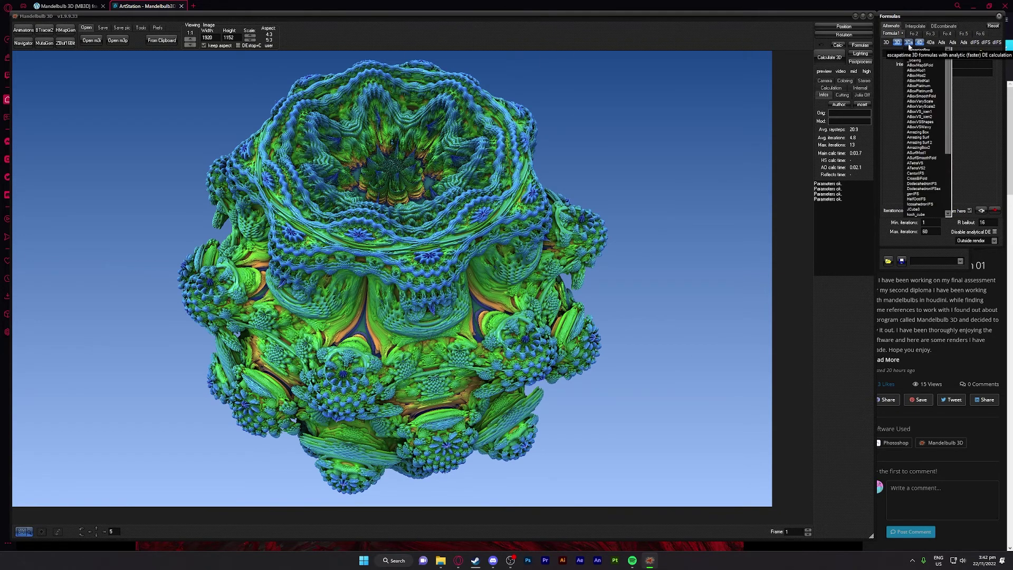
click(926, 78)
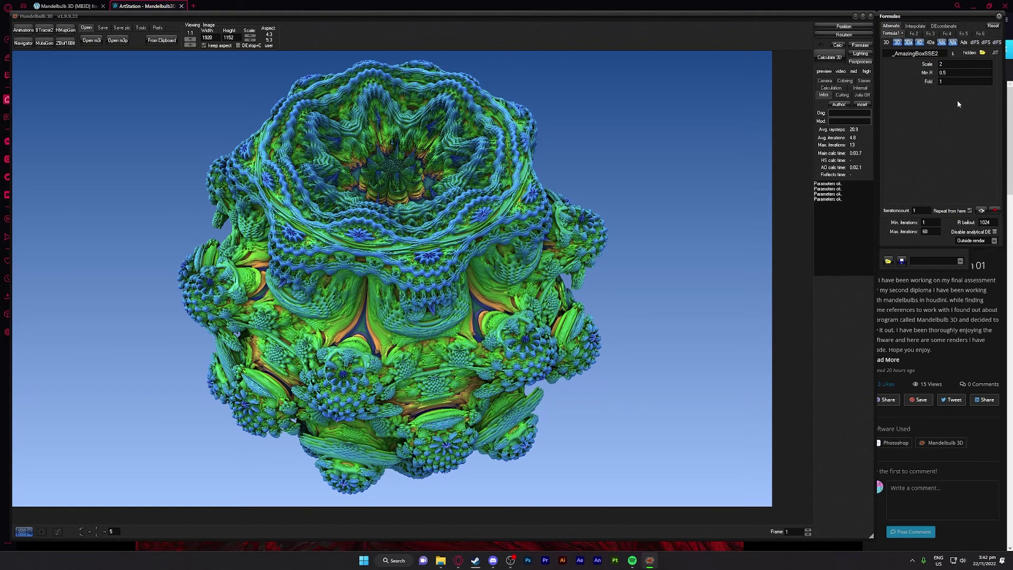
click(831, 59)
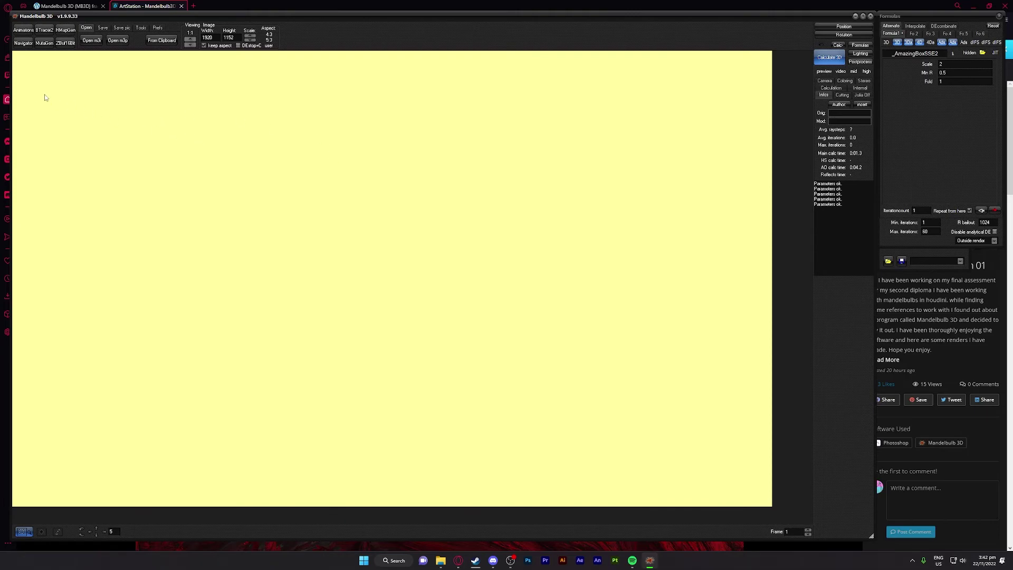
Open the Navigator and toggle its panels, keeping the AmazingBox formula values beside the preview
click(22, 45)
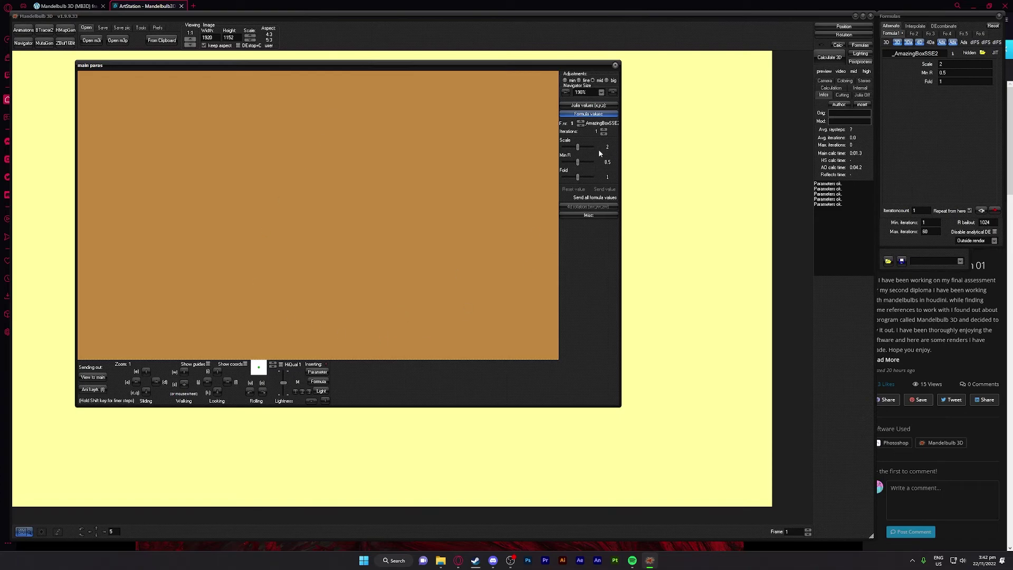
click(325, 400)
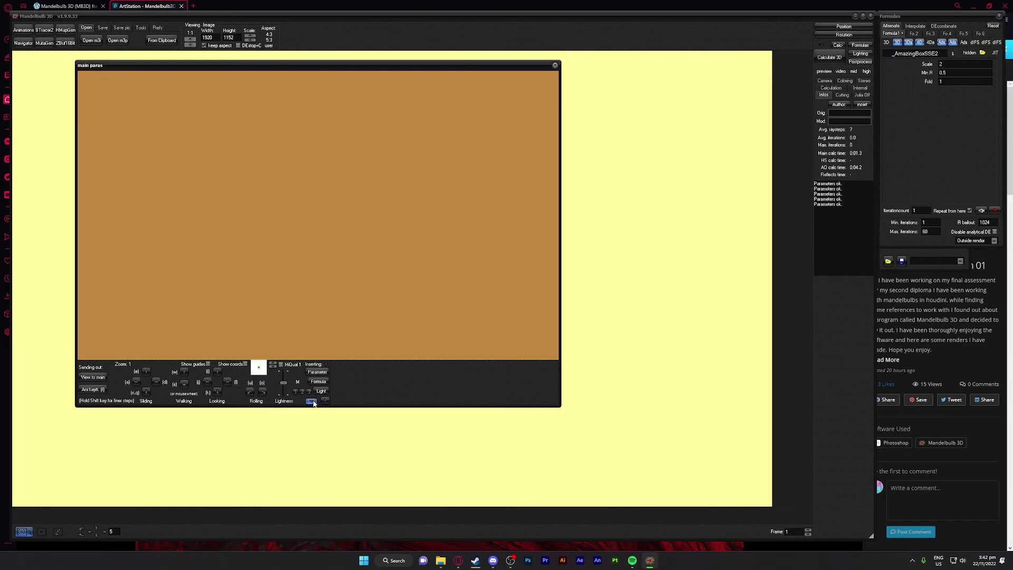
click(312, 401)
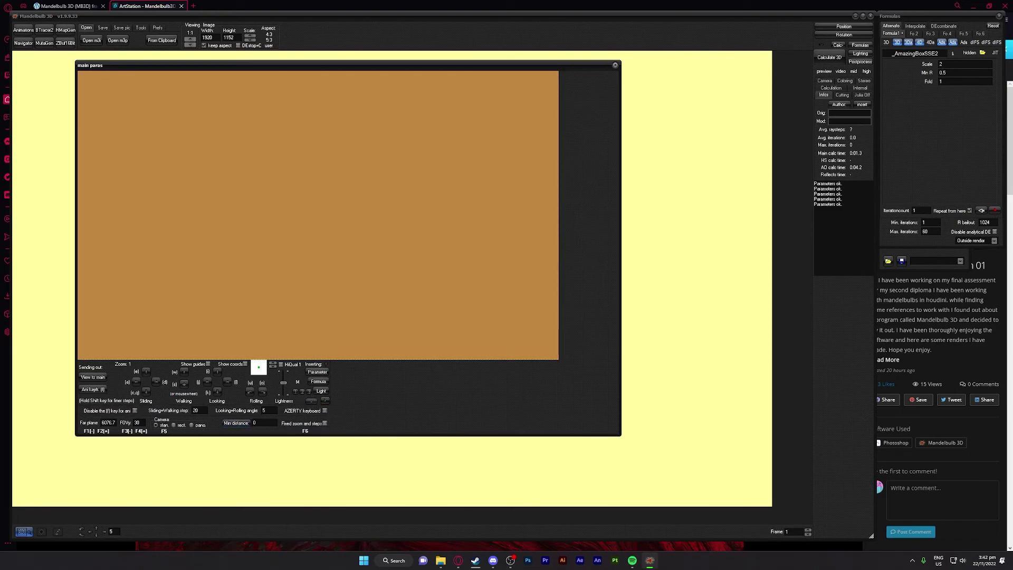
click(312, 402)
click(326, 402)
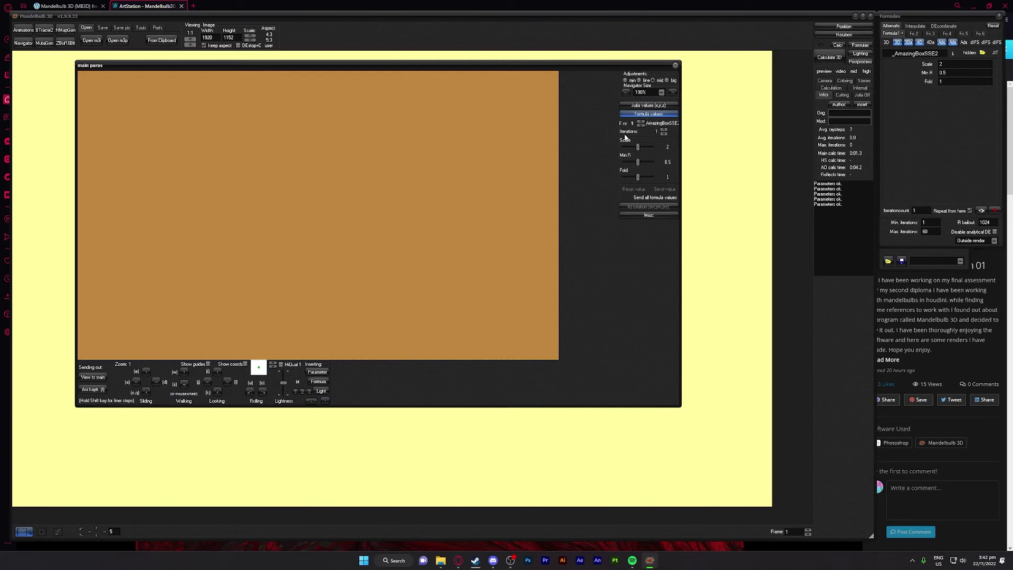
click(319, 372)
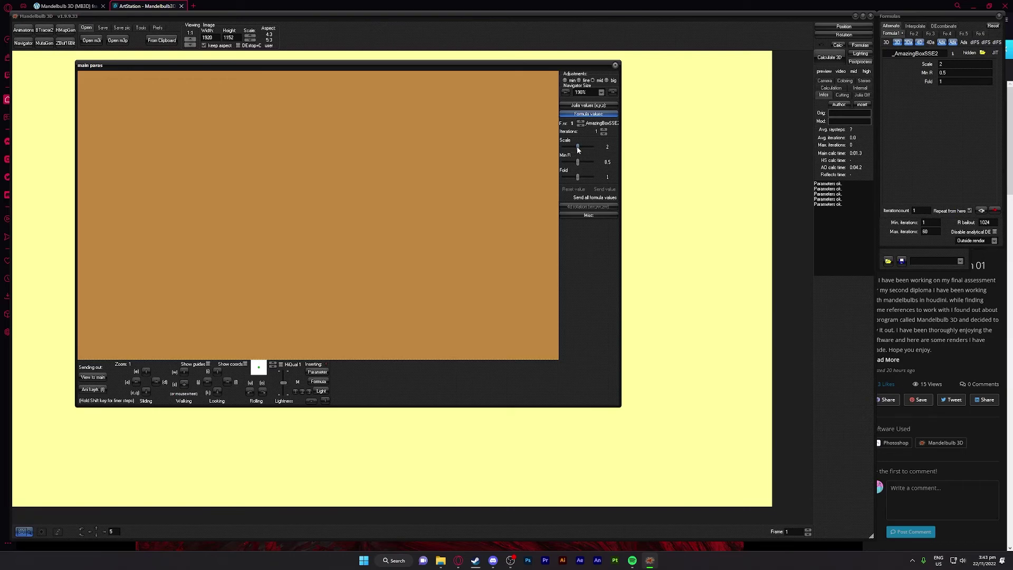
Drag the Navigator sliders to Scale 2.2, Min R 0.75 and Fold 0.5
drag(578, 147, 581, 150)
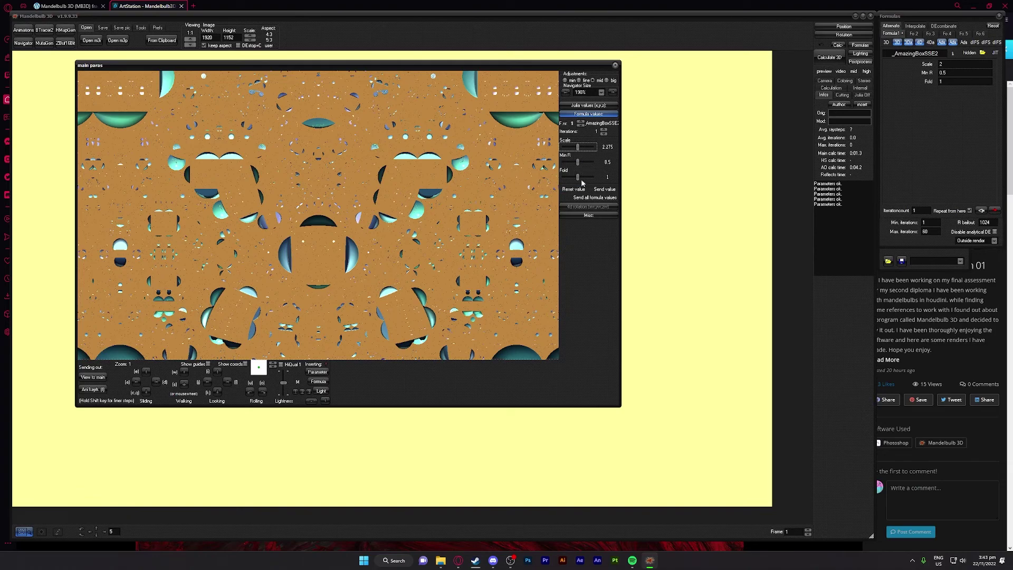
click(578, 161)
drag(578, 165, 575, 166)
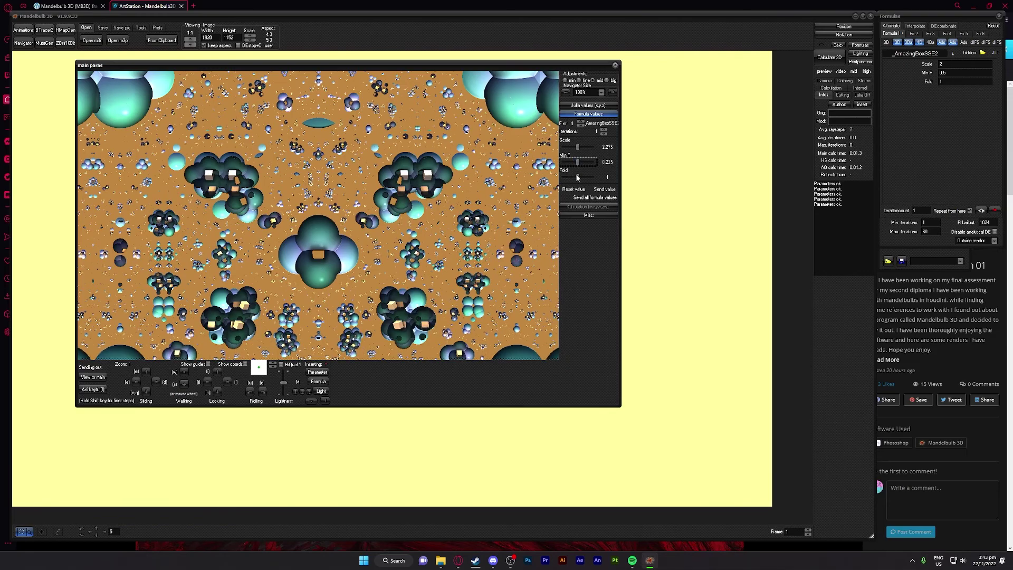
mouse_move(577, 178)
mouse_down()
mouse_move(579, 163)
mouse_move(579, 179)
mouse_up()
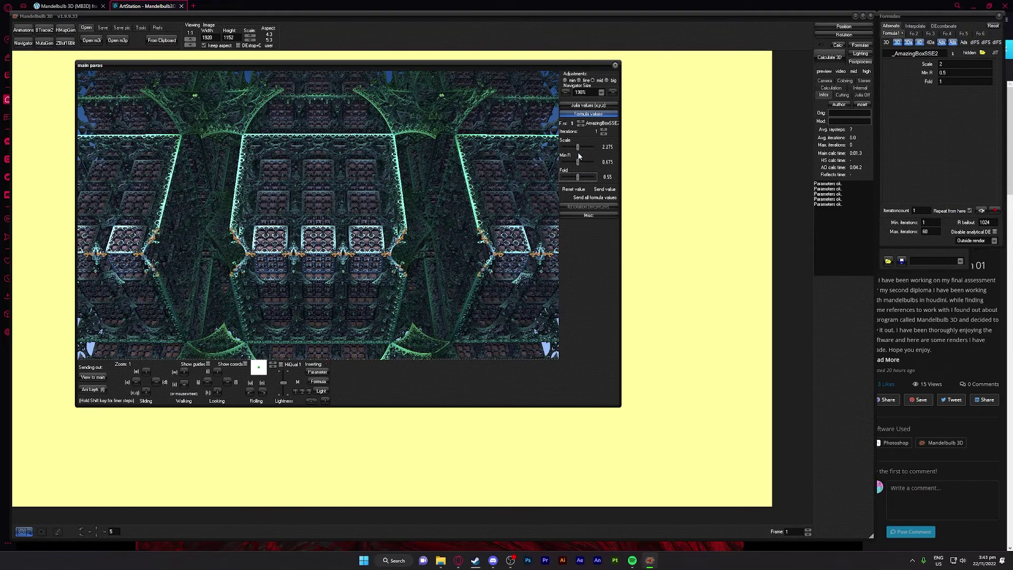
mouse_move(578, 148)
mouse_down()
mouse_move(578, 180)
mouse_move(579, 162)
mouse_up()
click(578, 178)
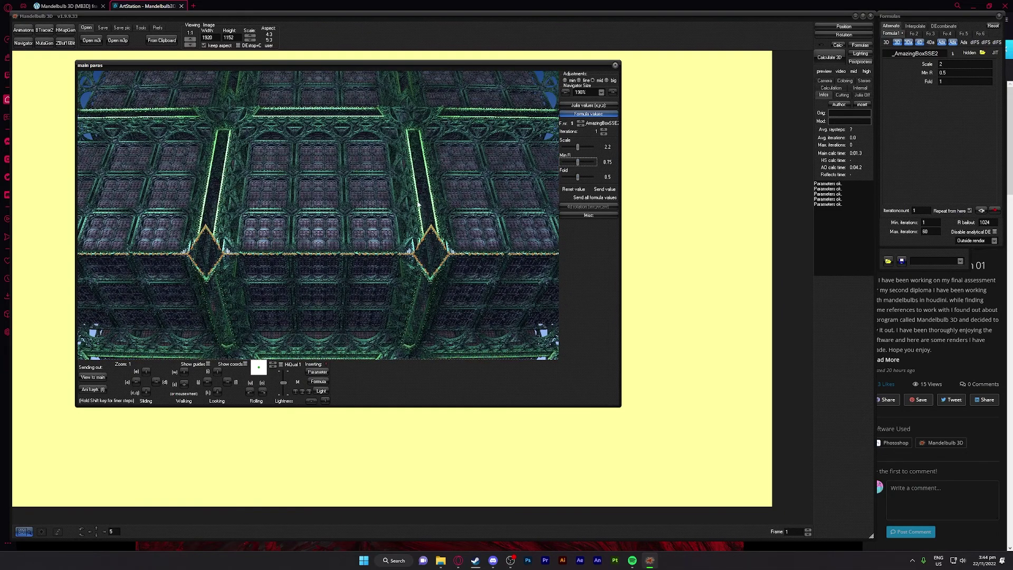